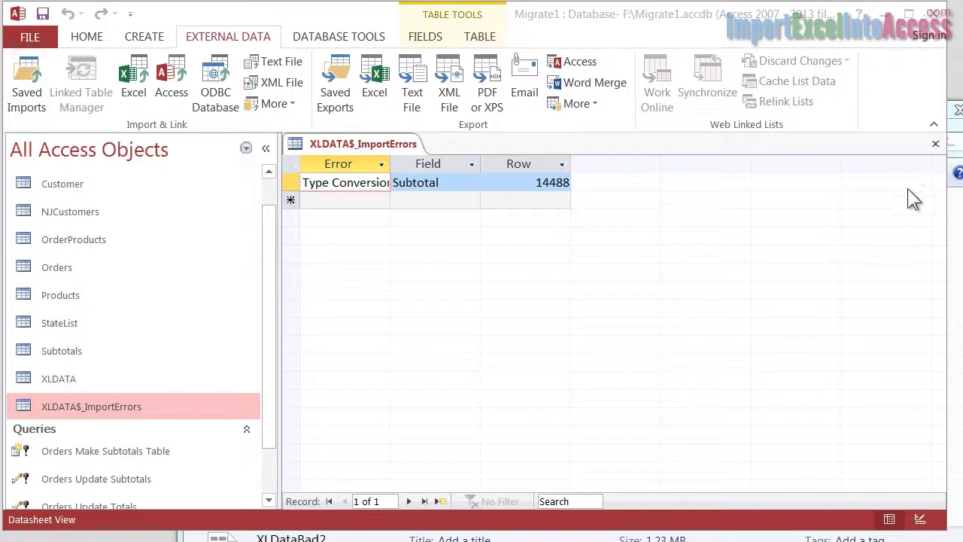
Close XLDATA$_ImportErrors, then delete the old XLDATA and XLDATA$_ImportErrors tables.
{"action": "left_click", "coordinate": [935, 145]}
{"action": "left_click", "coordinate": [58, 378]}
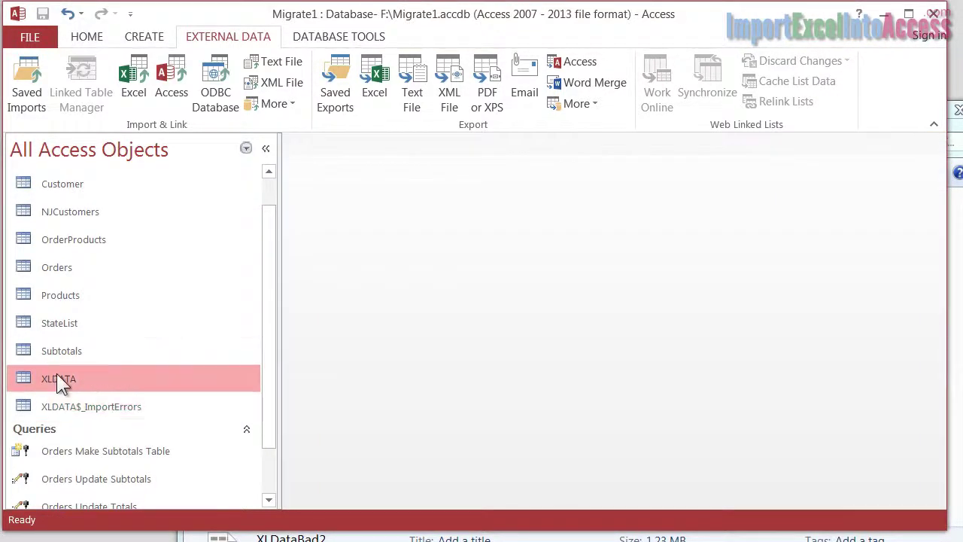
{"action": "key", "text": "Delete"}
{"action": "key", "text": "Delete"}
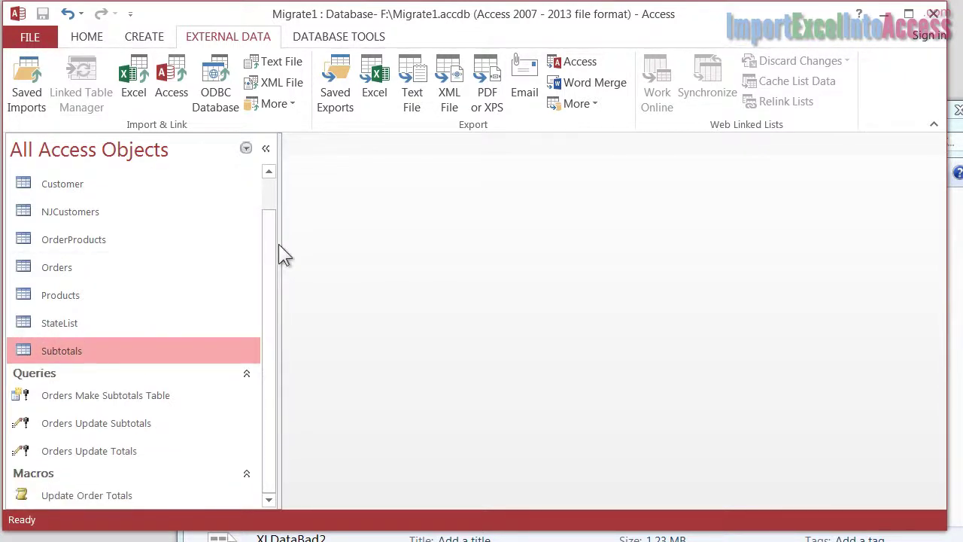
Start an Excel import and pick F:\XLDataGood.xlsx as the source workbook.
{"action": "left_click", "coordinate": [140, 79]}
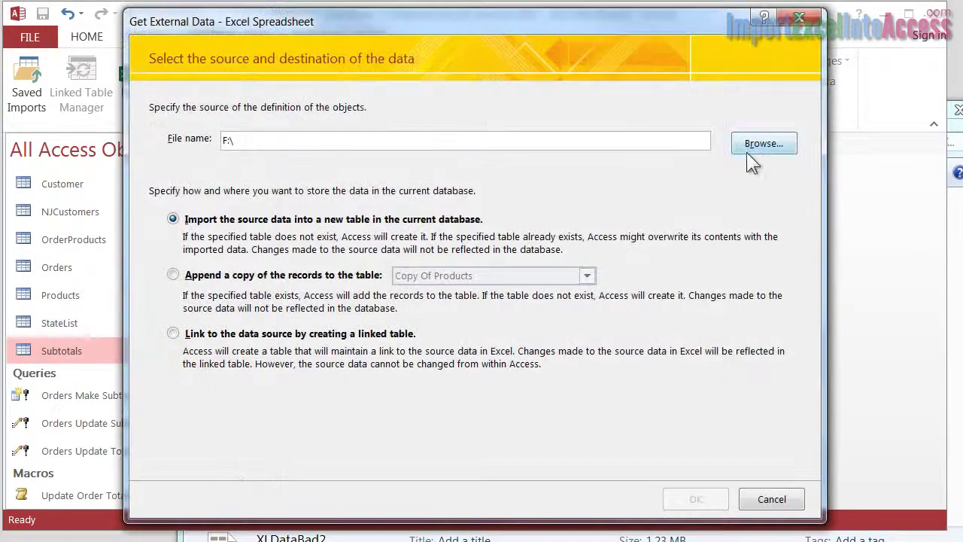
{"action": "left_click", "coordinate": [757, 144]}
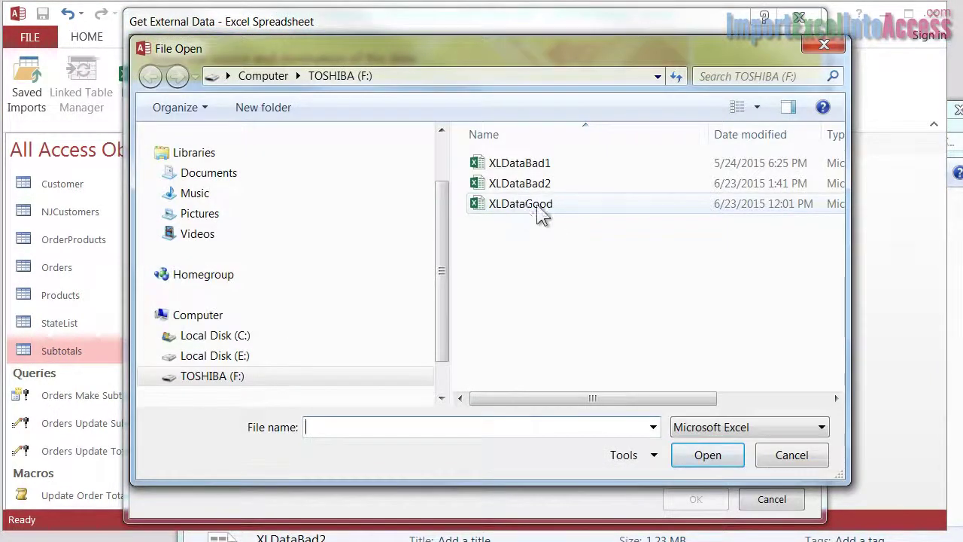
{"action": "left_click", "coordinate": [520, 210]}
{"action": "double_click", "coordinate": [523, 211]}
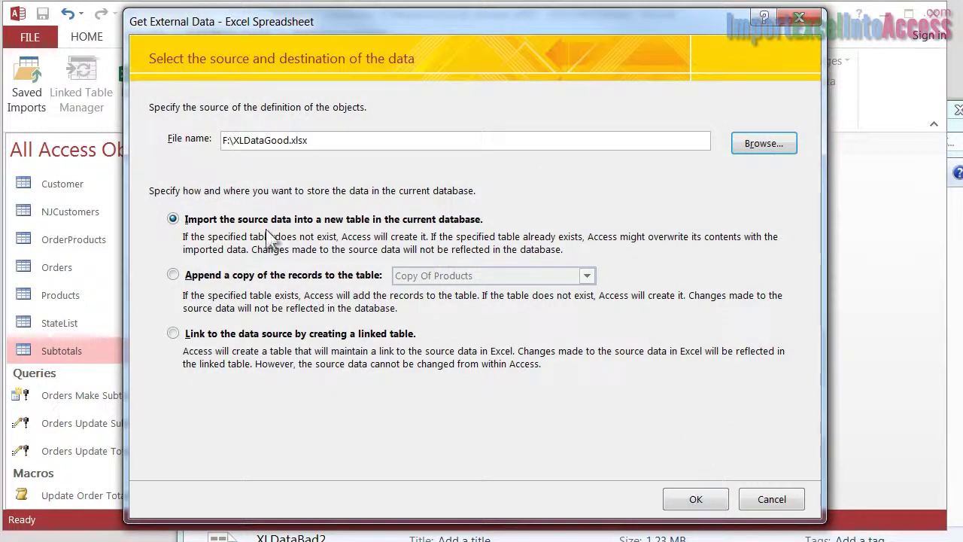
Import into a new XLDATA table using first-row headings and no primary key.
{"action": "left_click", "coordinate": [694, 501]}
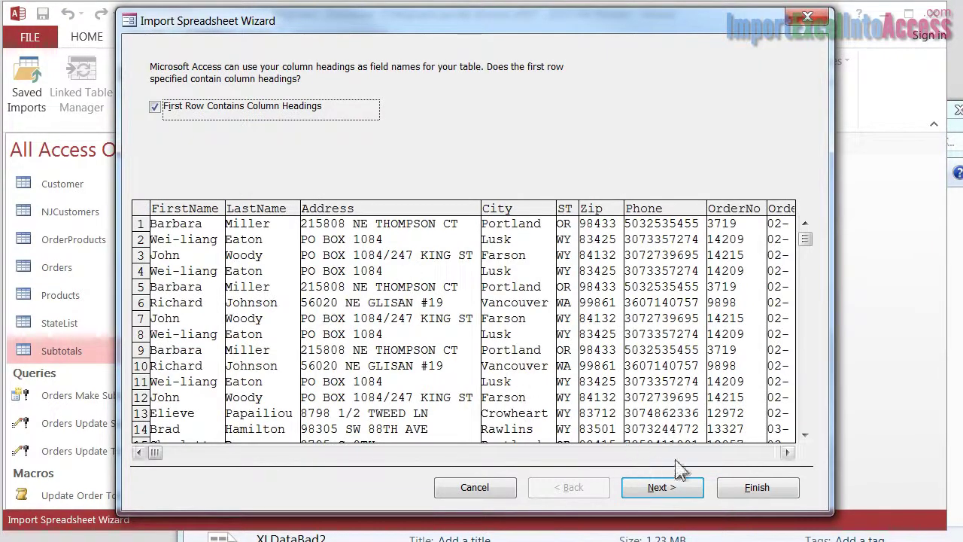
{"action": "left_click", "coordinate": [662, 487]}
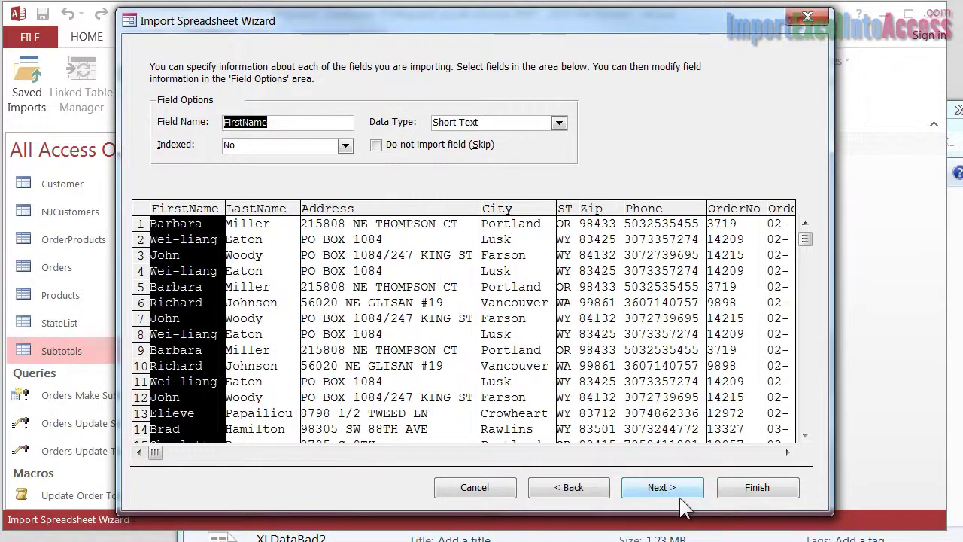
{"action": "left_click", "coordinate": [664, 486]}
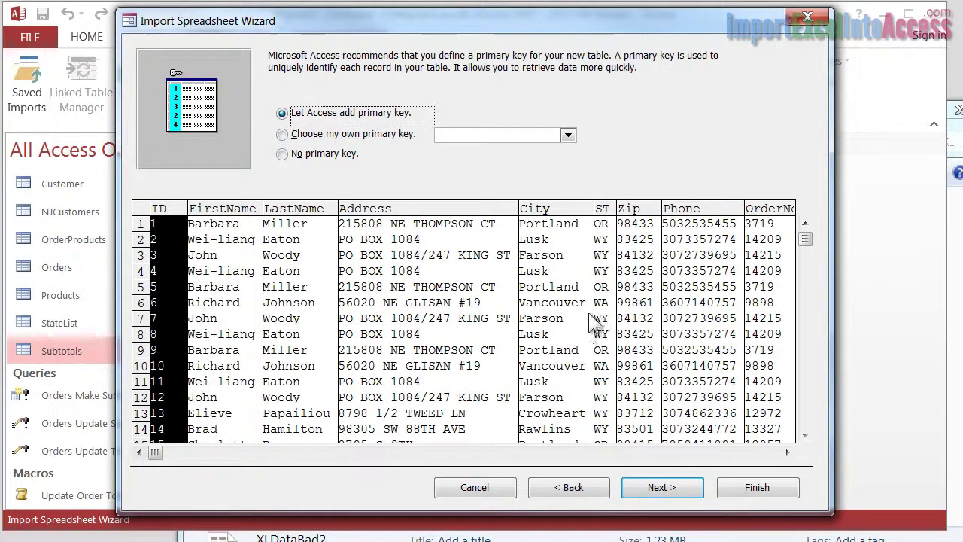
{"action": "left_click", "coordinate": [282, 154]}
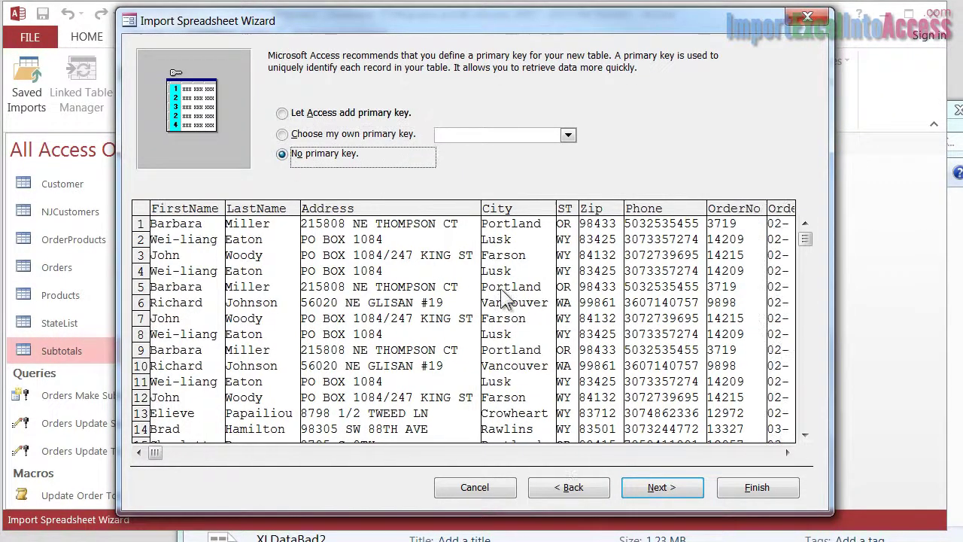
{"action": "left_click", "coordinate": [663, 490]}
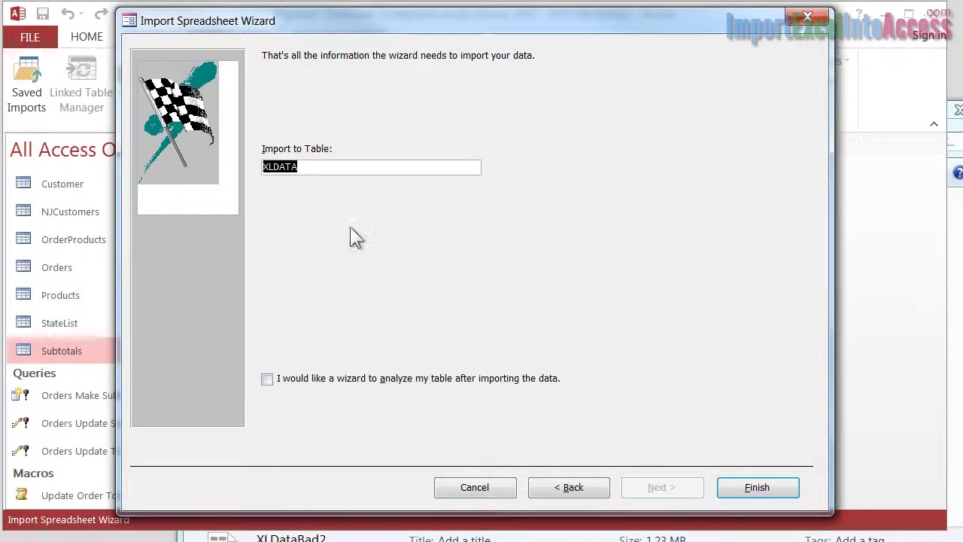
{"action": "left_click", "coordinate": [744, 487]}
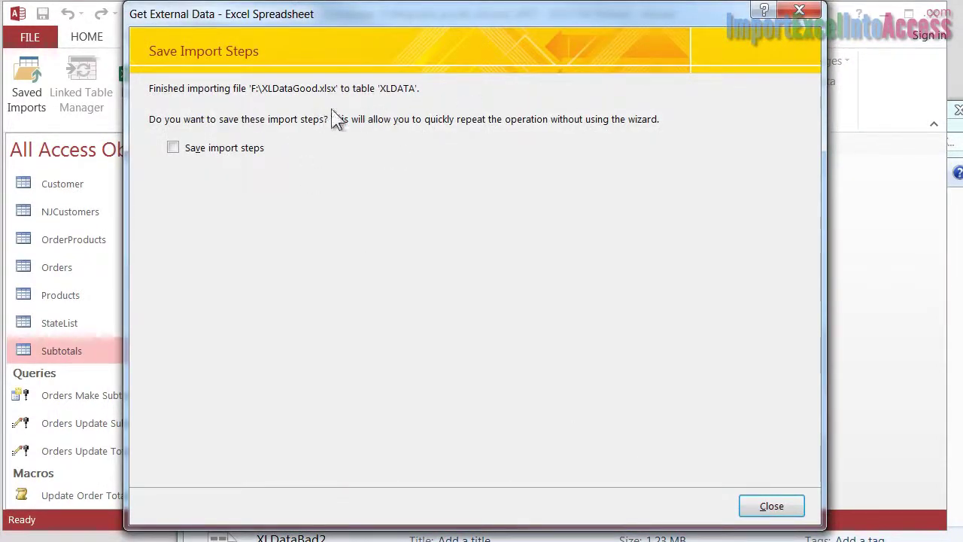
Open the XLDATA datasheet, collapse the Navigation Pane, and select the FirstName and LastName columns.
{"action": "left_click", "coordinate": [779, 506]}
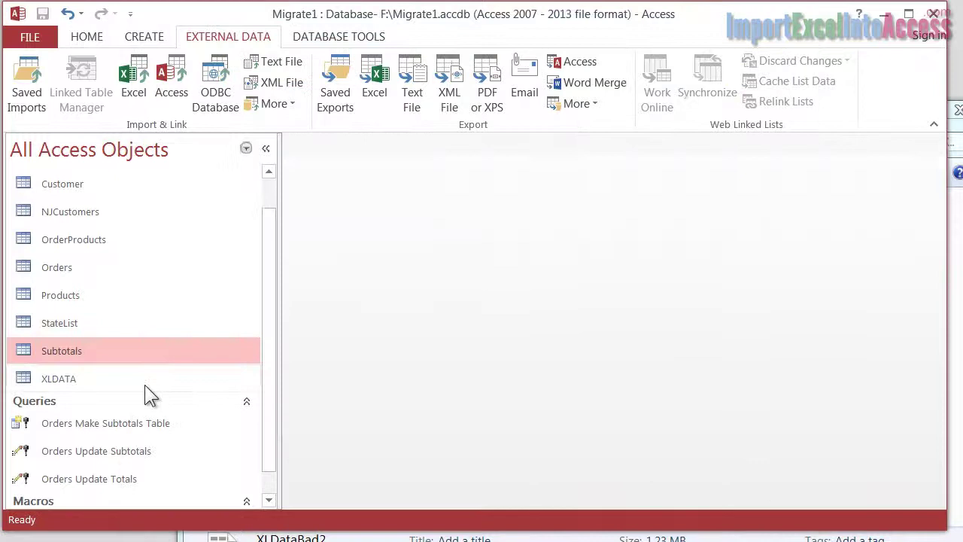
{"action": "double_click", "coordinate": [64, 378]}
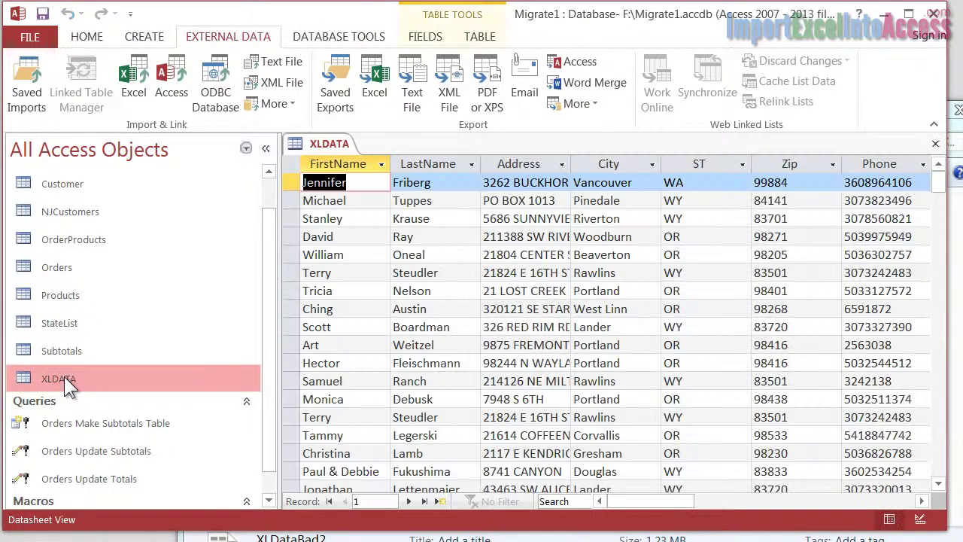
{"action": "left_click", "coordinate": [265, 149]}
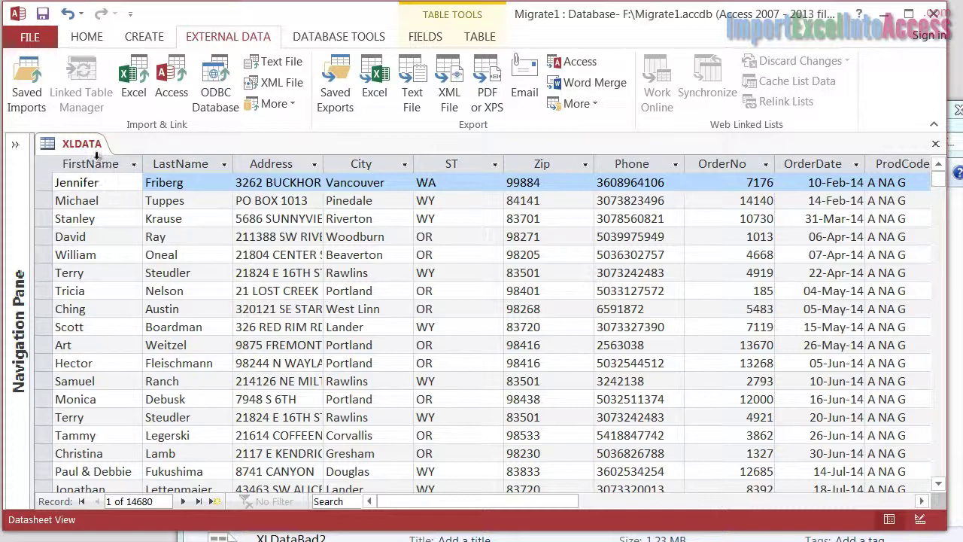
{"action": "left_click_drag", "start_coordinate": [96, 164], "coordinate": [183, 166]}
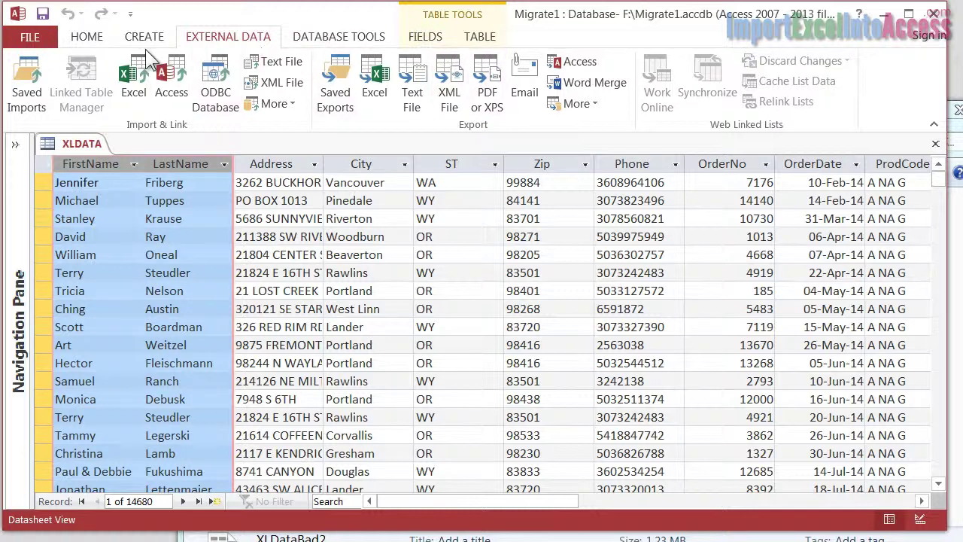
{"action": "left_click", "coordinate": [86, 36]}
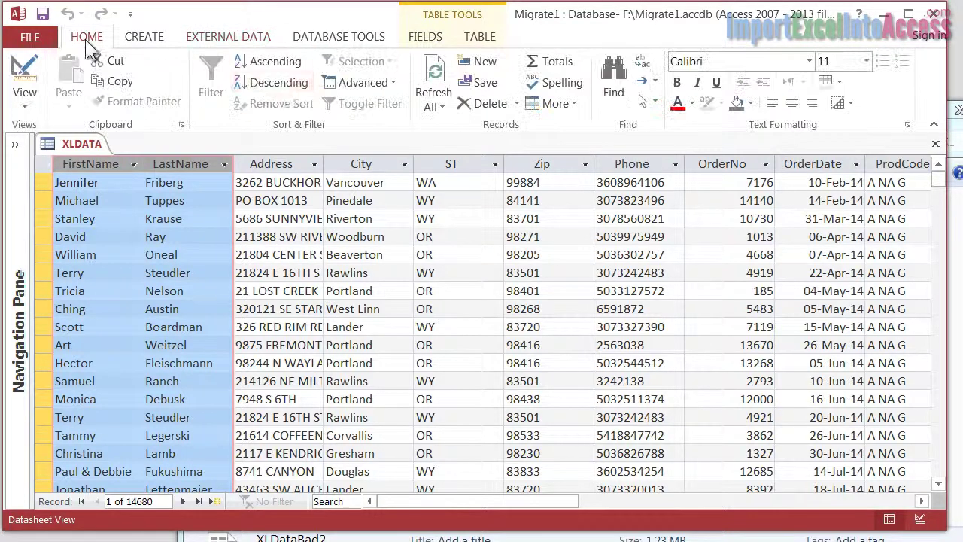
{"action": "left_click", "coordinate": [271, 61]}
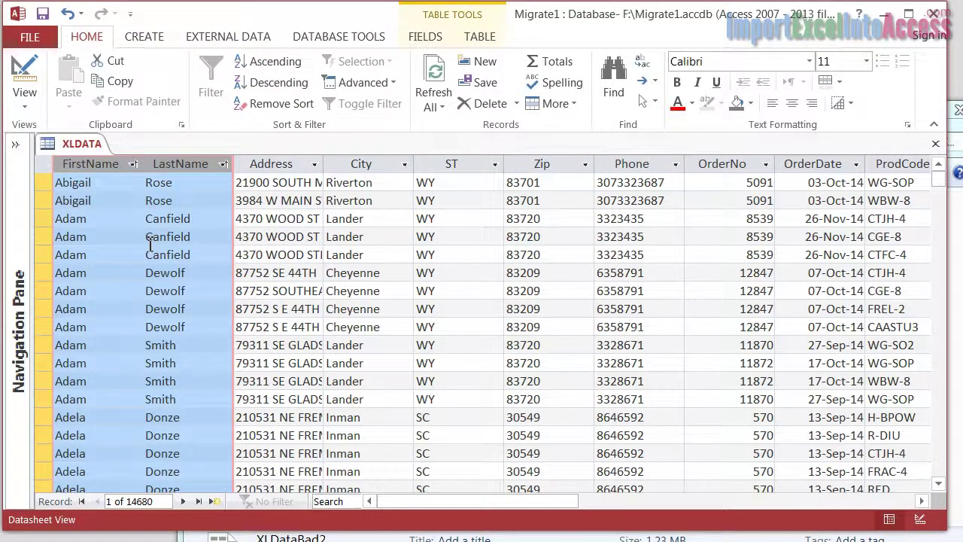
{"action": "left_click", "coordinate": [176, 209]}
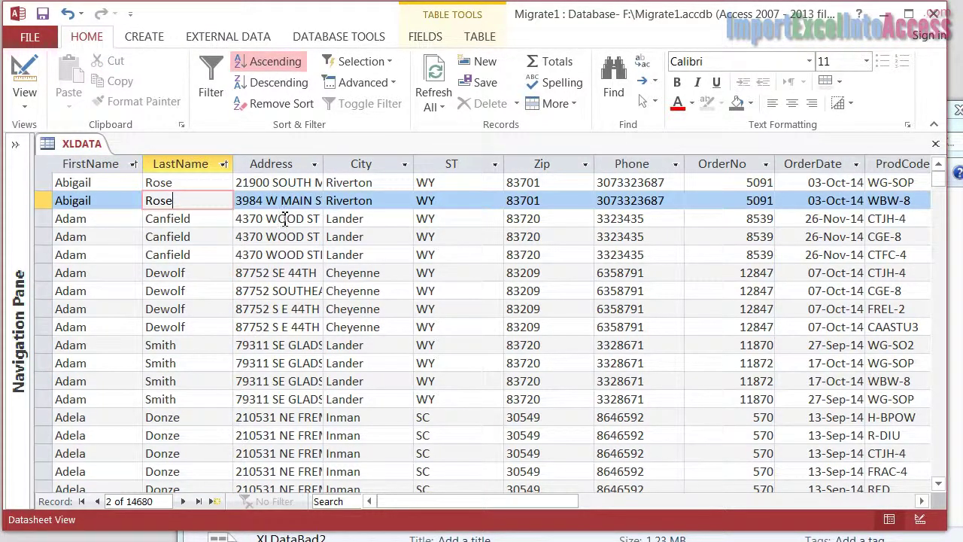
{"action": "scroll", "coordinate": [138, 380], "scroll_direction": "down", "scroll_amount": 3}
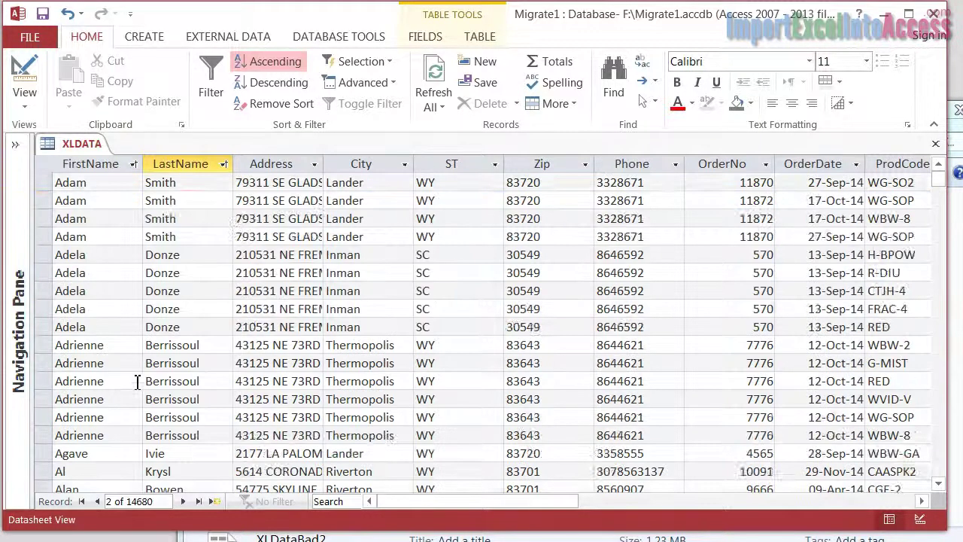
{"action": "scroll", "coordinate": [138, 381], "scroll_direction": "down", "scroll_amount": 7}
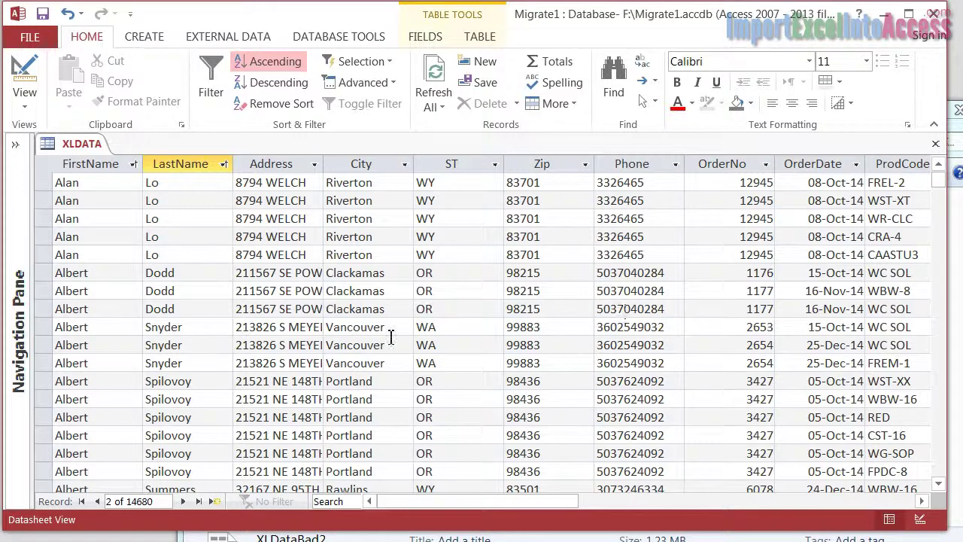
{"action": "left_click", "coordinate": [115, 350]}
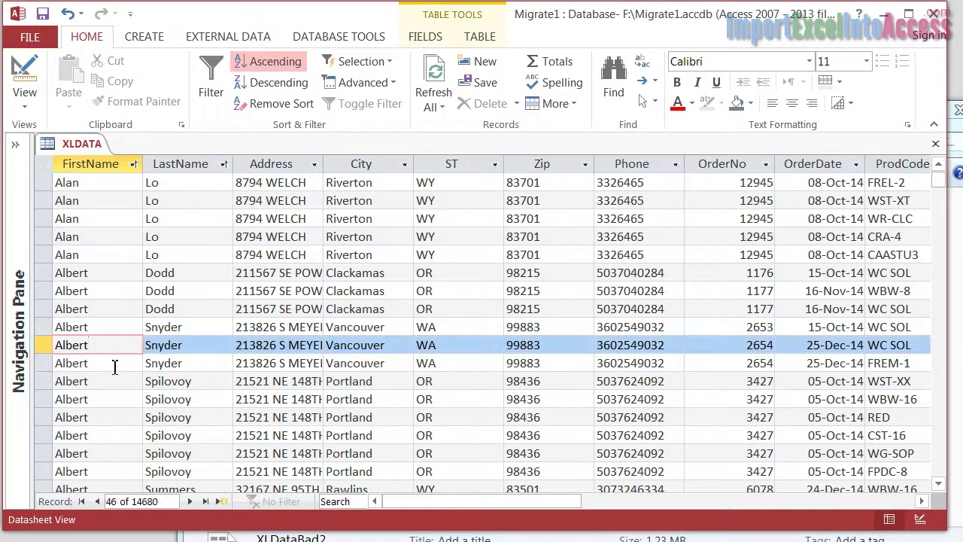
{"action": "left_click", "coordinate": [114, 366]}
{"action": "scroll", "coordinate": [124, 367], "scroll_direction": "down", "scroll_amount": 1}
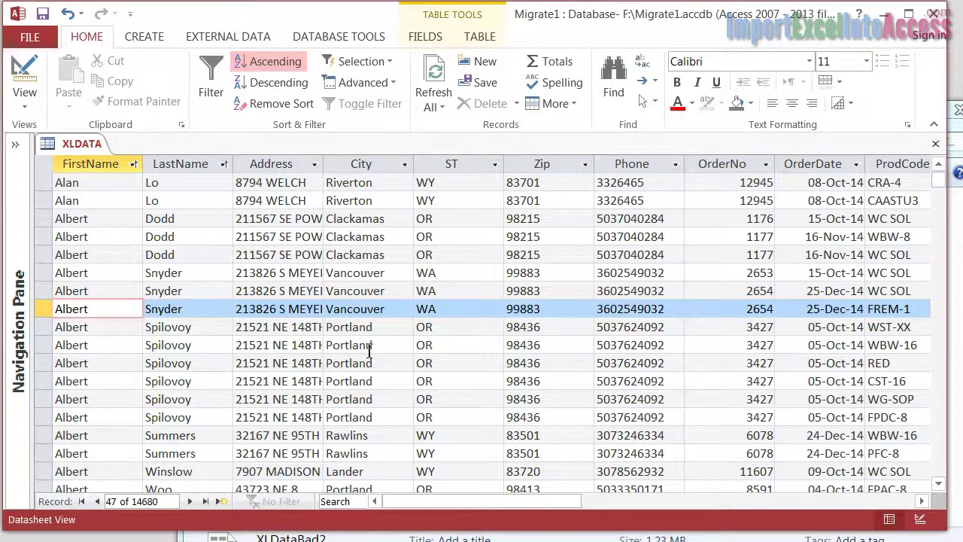
{"action": "scroll", "coordinate": [369, 352], "scroll_direction": "down", "scroll_amount": 2}
{"action": "scroll", "coordinate": [367, 352], "scroll_direction": "up", "scroll_amount": 3}
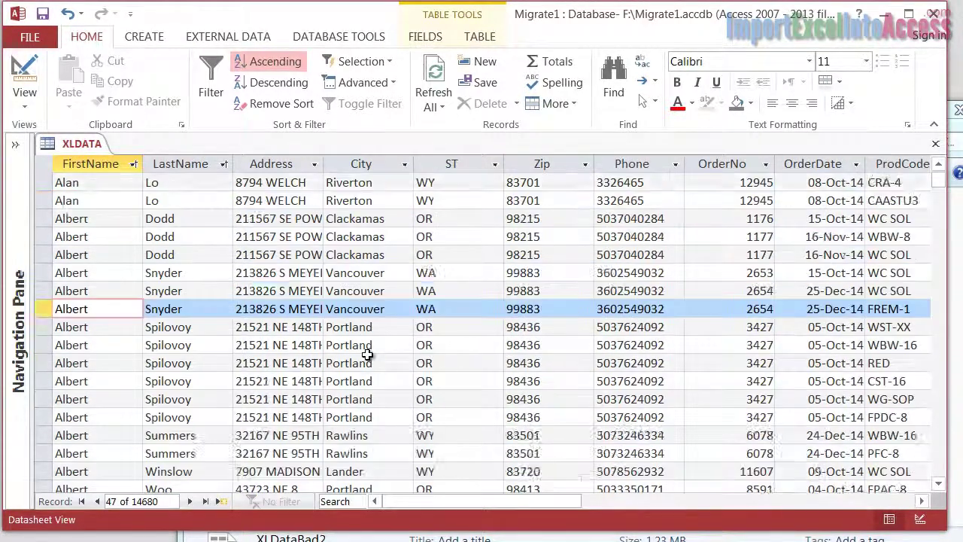
{"action": "scroll", "coordinate": [366, 352], "scroll_direction": "down", "scroll_amount": 3}
{"action": "scroll", "coordinate": [367, 356], "scroll_direction": "up", "scroll_amount": 3}
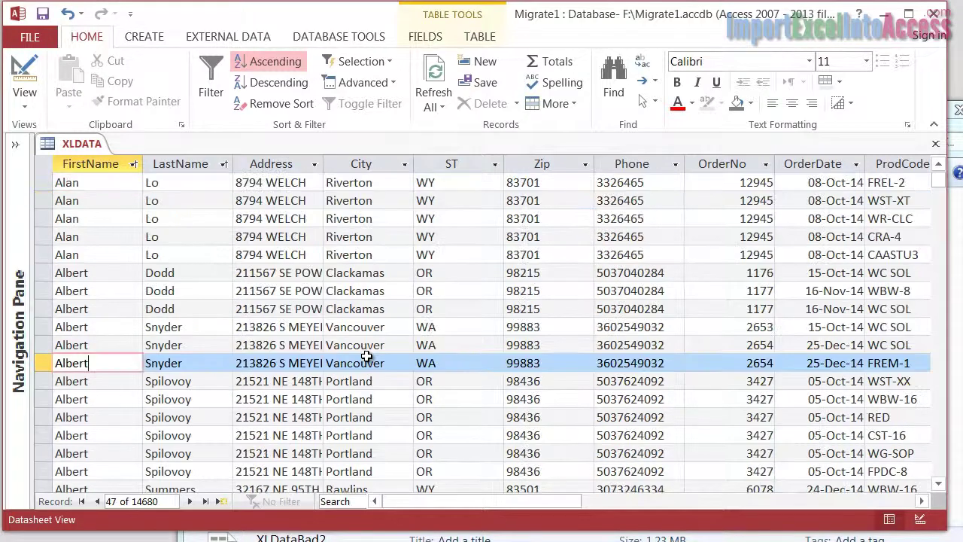
{"action": "scroll", "coordinate": [366, 356], "scroll_direction": "down", "scroll_amount": 1}
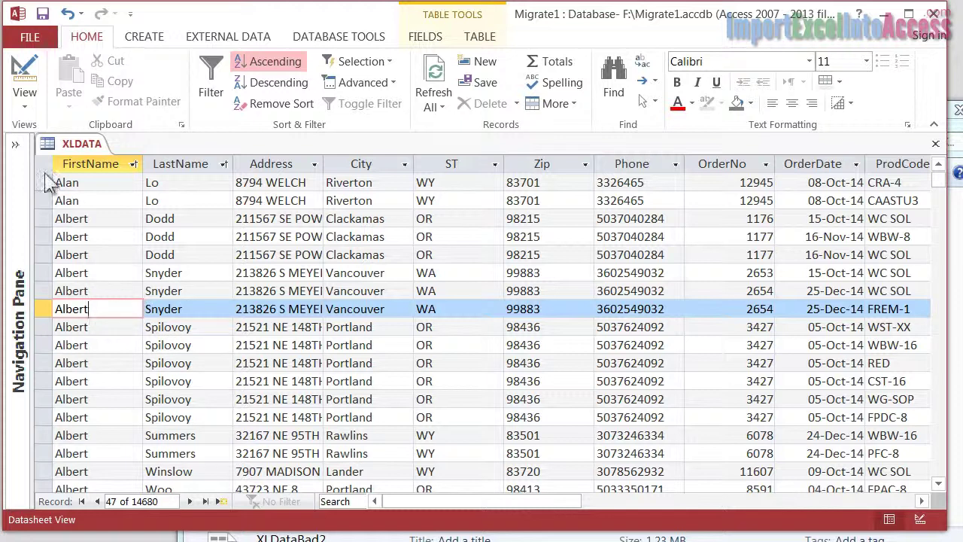
{"action": "left_click", "coordinate": [16, 143]}
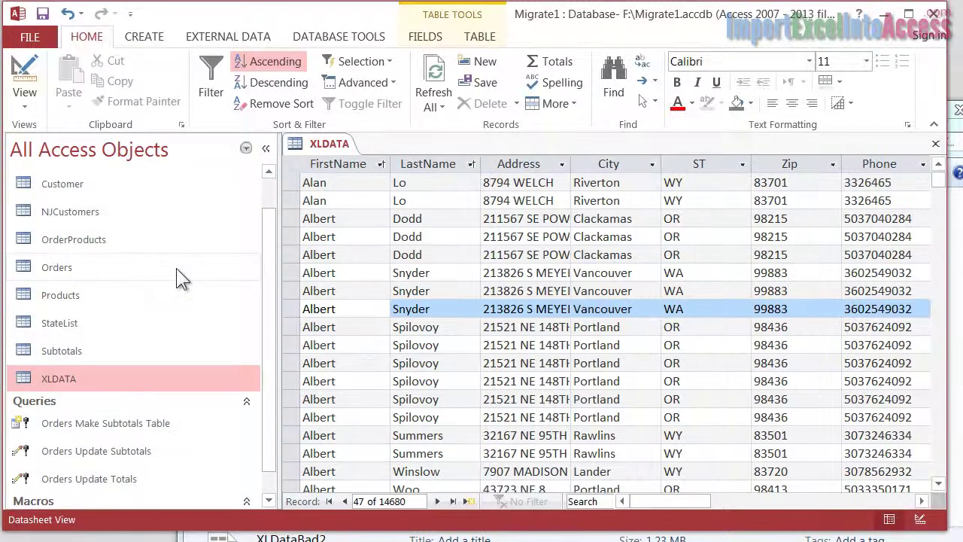
{"action": "double_click", "coordinate": [64, 185]}
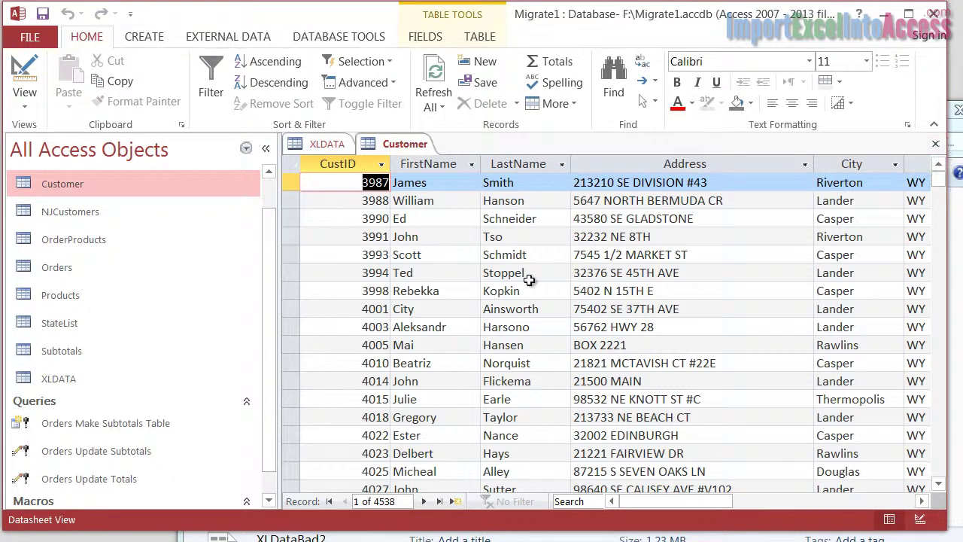
{"action": "left_click", "coordinate": [936, 144]}
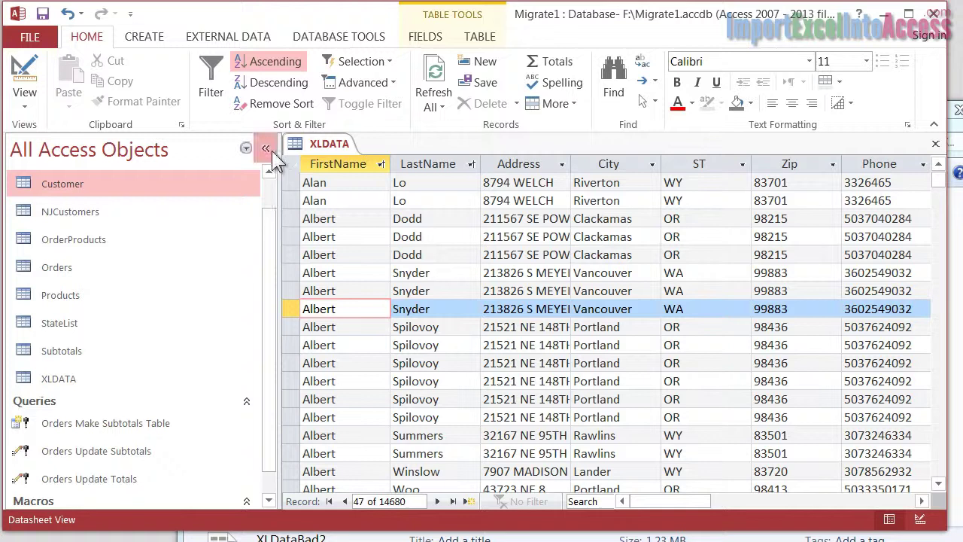
{"action": "left_click", "coordinate": [269, 150]}
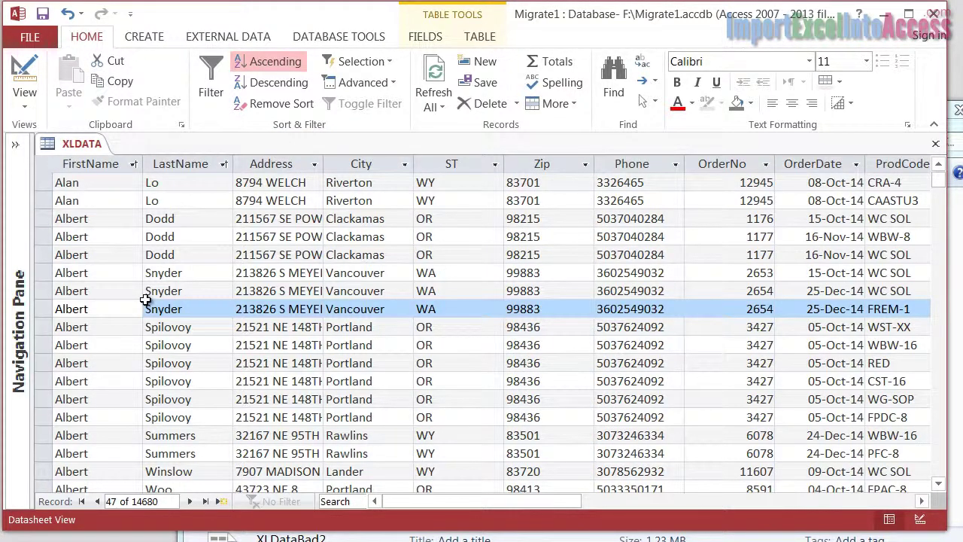
Go to the first record and widen the Address column so full addresses show.
{"action": "left_click", "coordinate": [193, 309]}
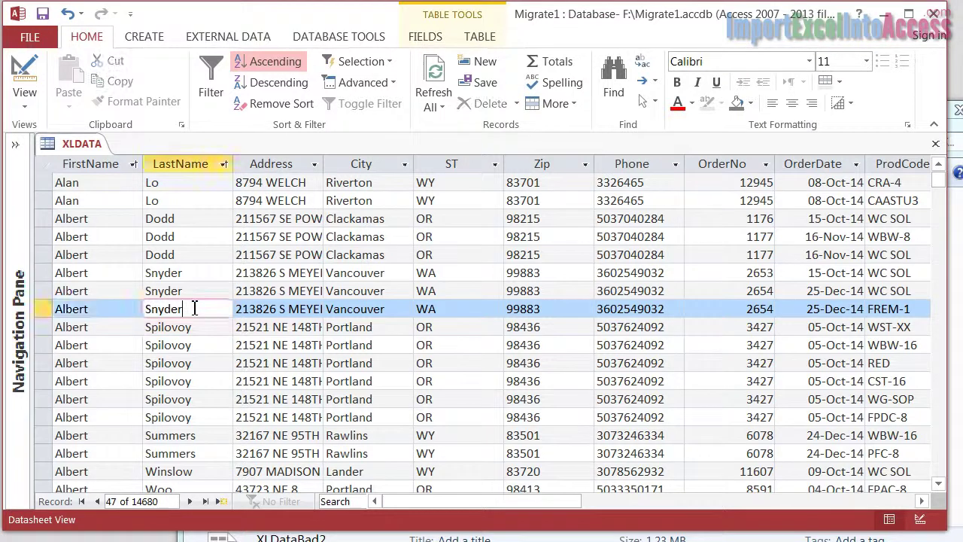
{"action": "key", "text": "Tab"}
{"action": "key", "text": "Up"}
{"action": "key", "text": "ctrl+Up"}
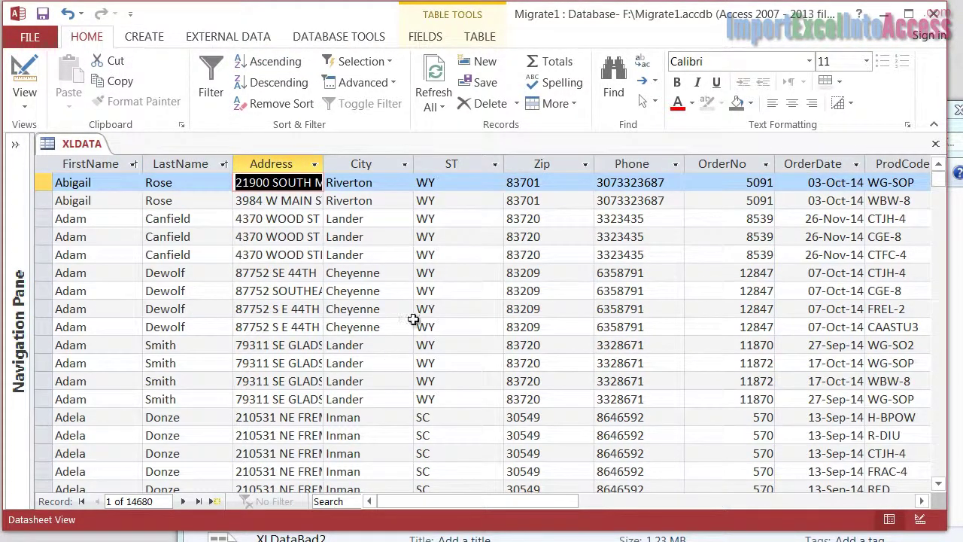
{"action": "left_click_drag", "start_coordinate": [322, 161], "coordinate": [413, 159]}
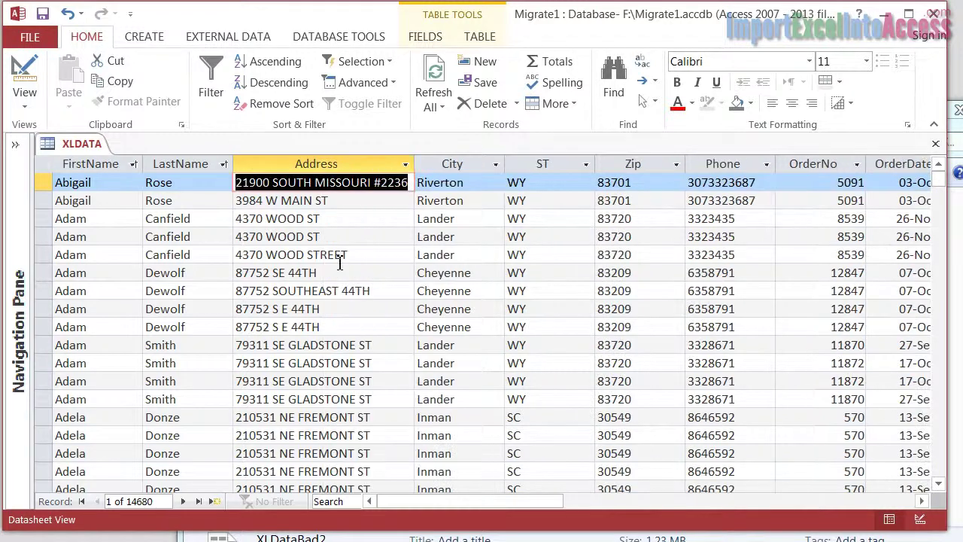
{"action": "left_click", "coordinate": [351, 205]}
{"action": "left_click", "coordinate": [195, 200]}
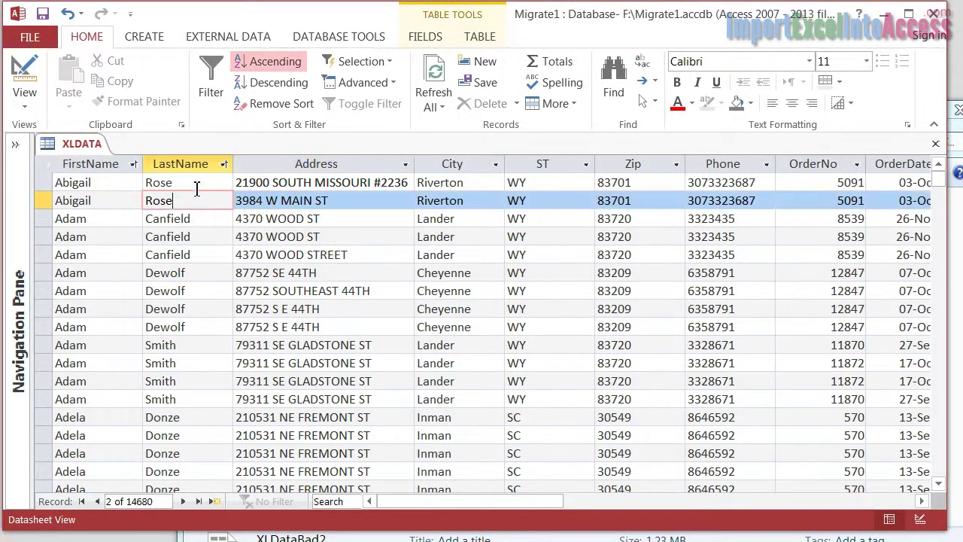
{"action": "left_click", "coordinate": [323, 187]}
{"action": "left_click", "coordinate": [334, 200]}
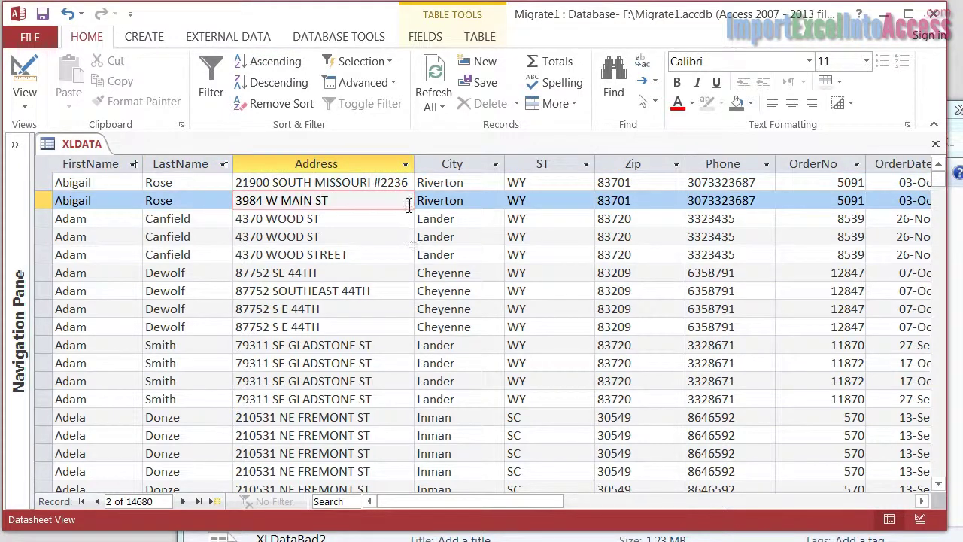
{"action": "left_click_drag", "start_coordinate": [334, 202], "coordinate": [214, 199]}
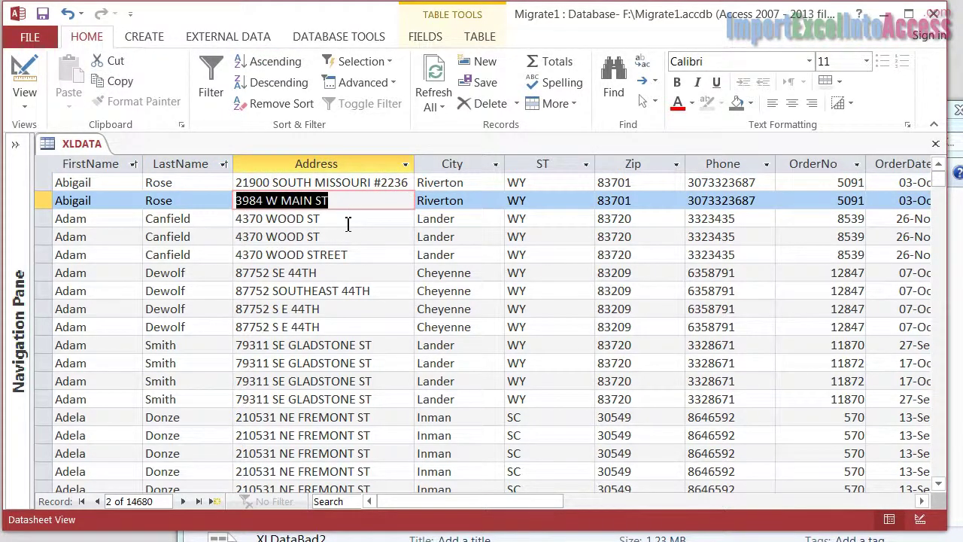
{"action": "left_click", "coordinate": [119, 255]}
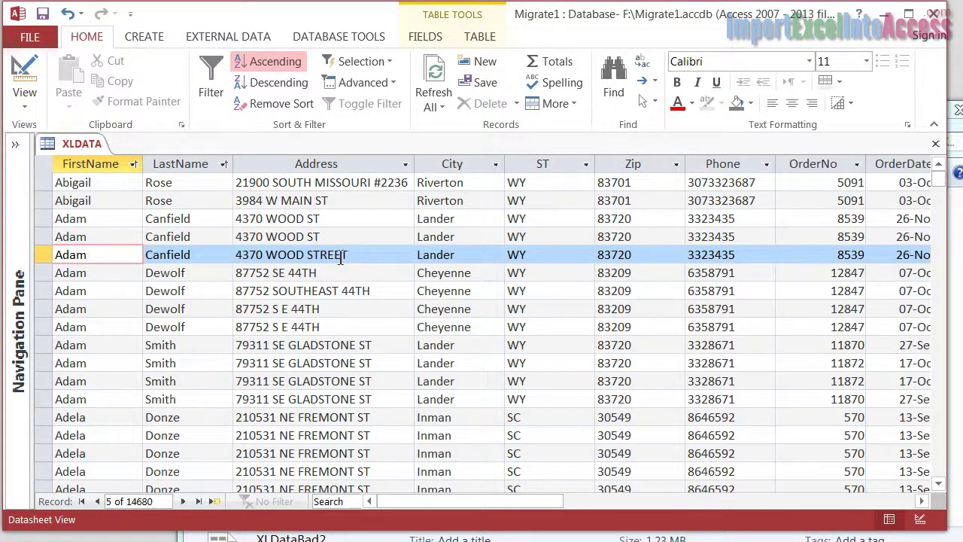
{"action": "left_click", "coordinate": [295, 291]}
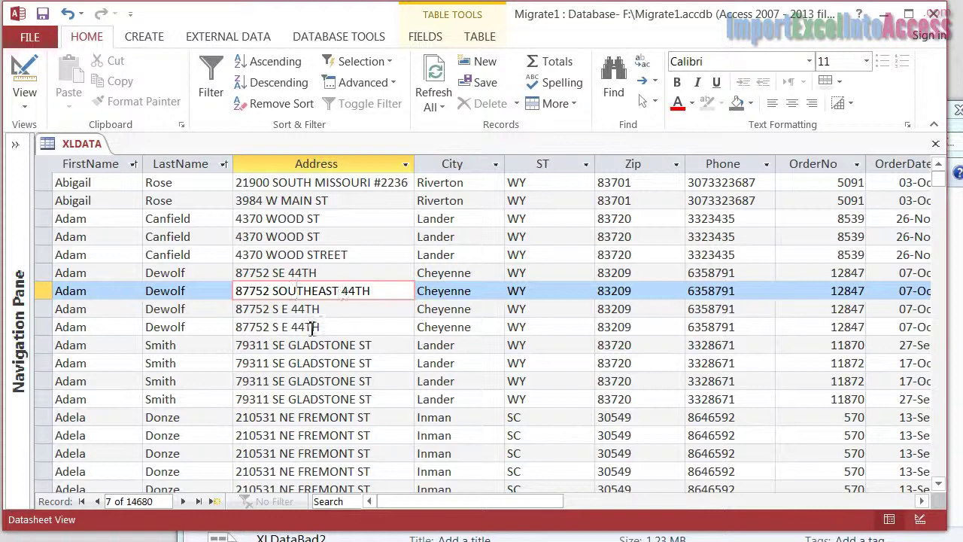
{"action": "scroll", "coordinate": [342, 374], "scroll_direction": "down", "scroll_amount": 1}
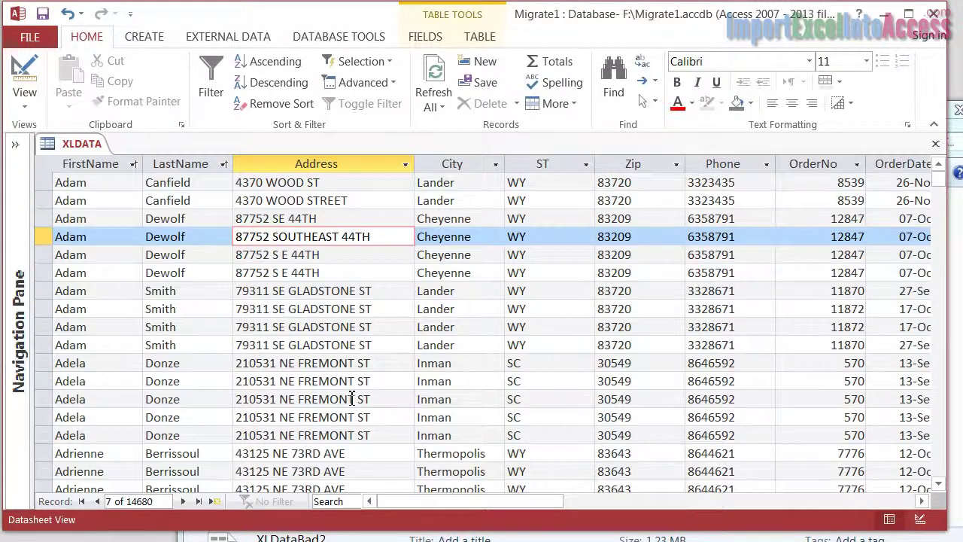
{"action": "scroll", "coordinate": [352, 397], "scroll_direction": "up", "scroll_amount": 1}
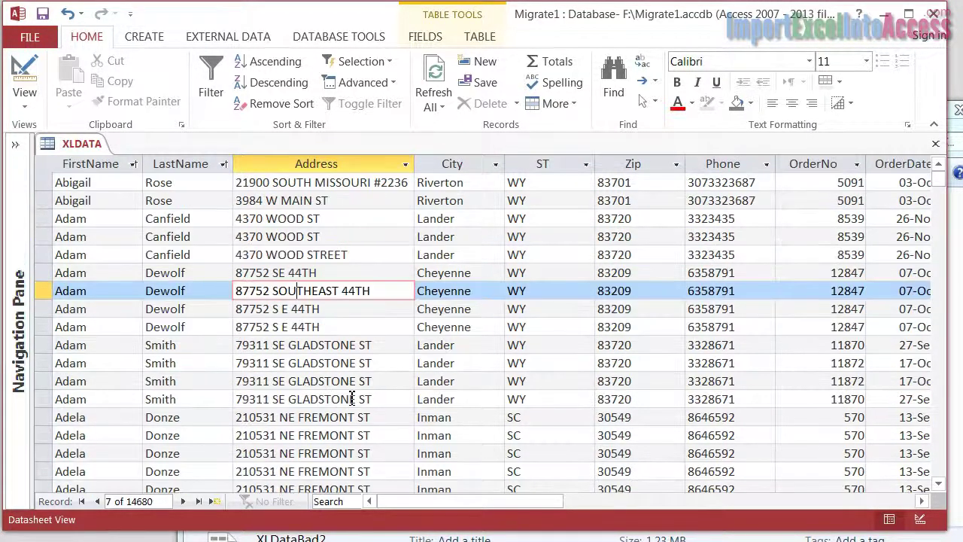
{"action": "left_click", "coordinate": [353, 273]}
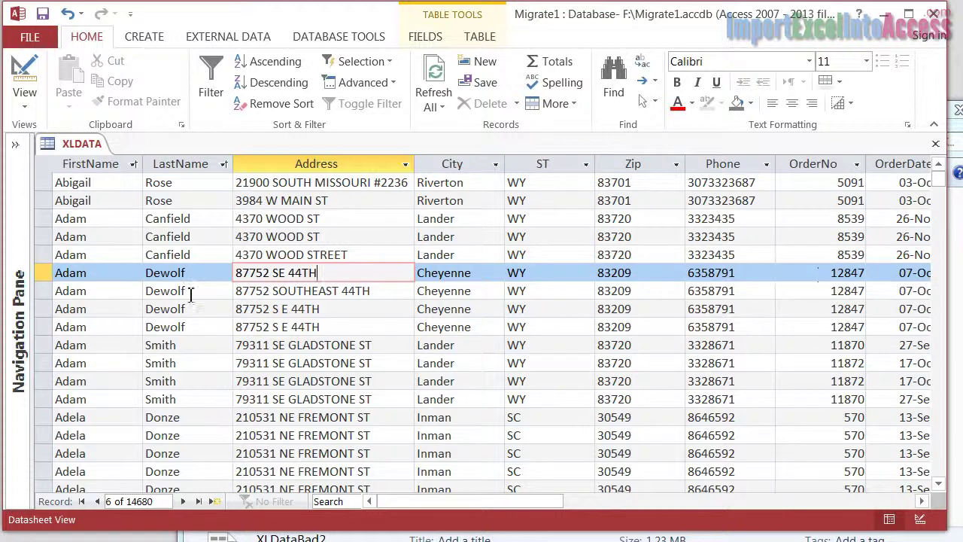
{"action": "left_click", "coordinate": [103, 272]}
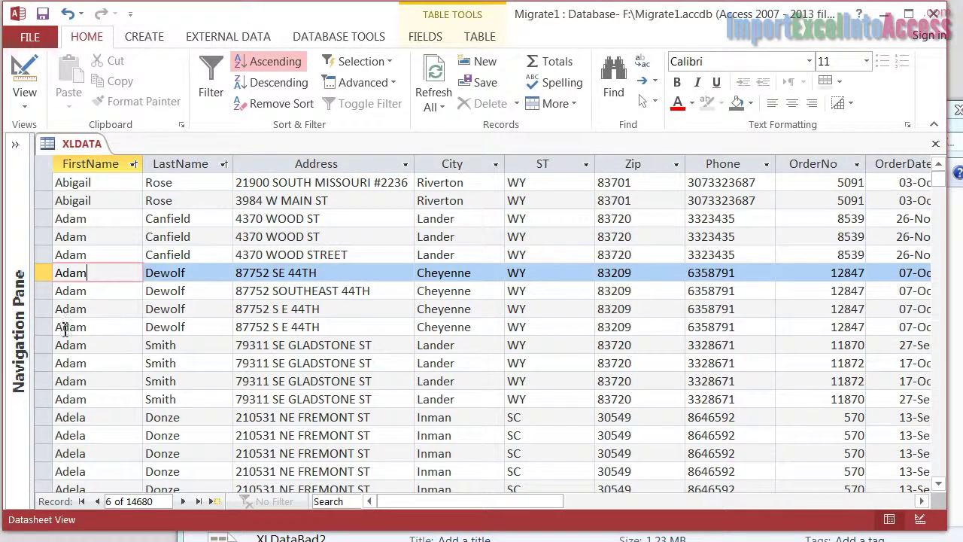